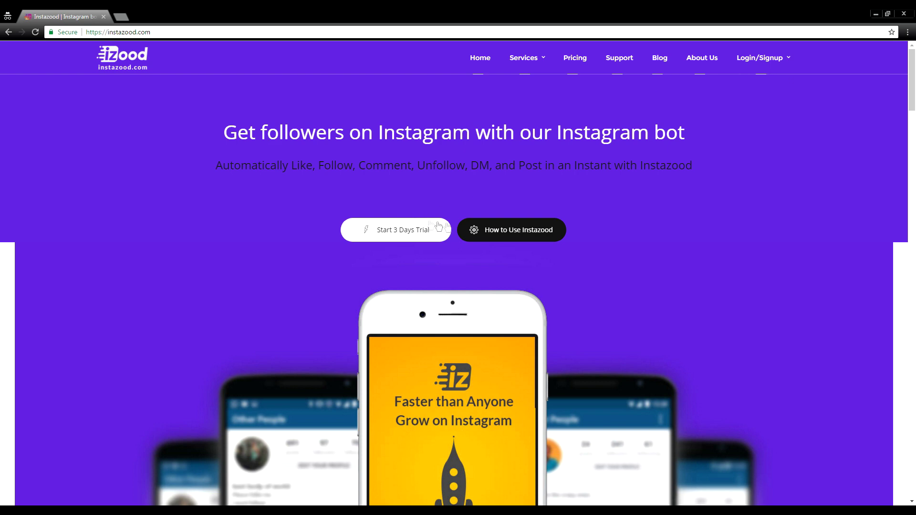
Sign up for the 3-day Instazood trial with the prefilled details, completing the robot check and accepting the terms.
{"action": "left_click", "coordinate": [399, 234]}
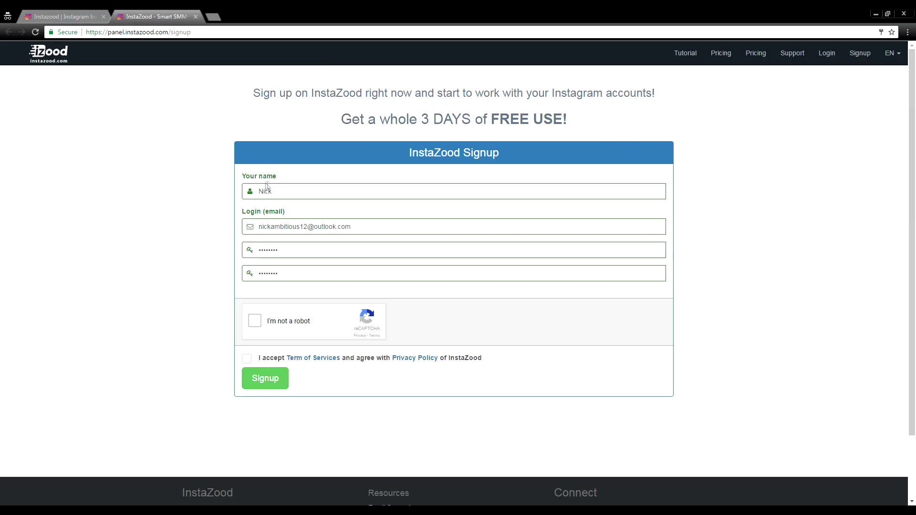
{"action": "left_click", "coordinate": [255, 321]}
{"action": "left_click", "coordinate": [247, 358]}
{"action": "left_click", "coordinate": [265, 378]}
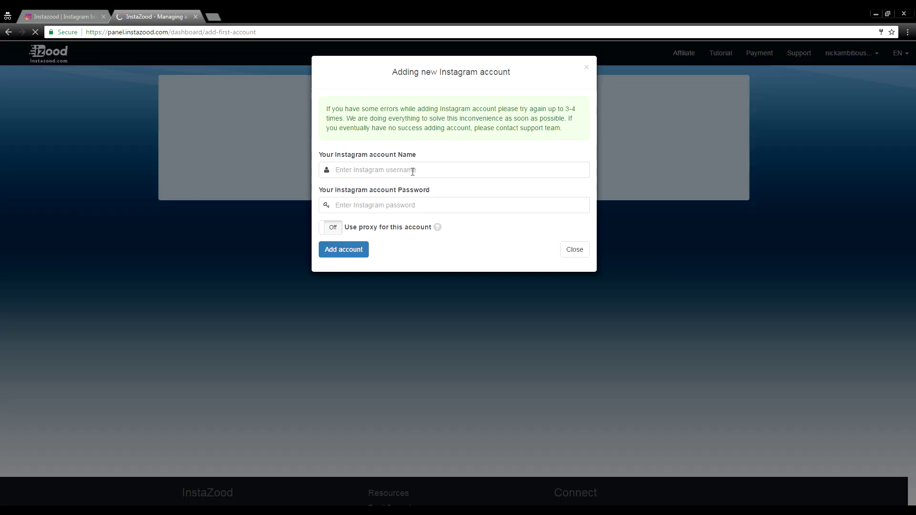
Fill in the Instagram account name and password to add the account to the dashboard.
{"action": "left_click", "coordinate": [371, 171]}
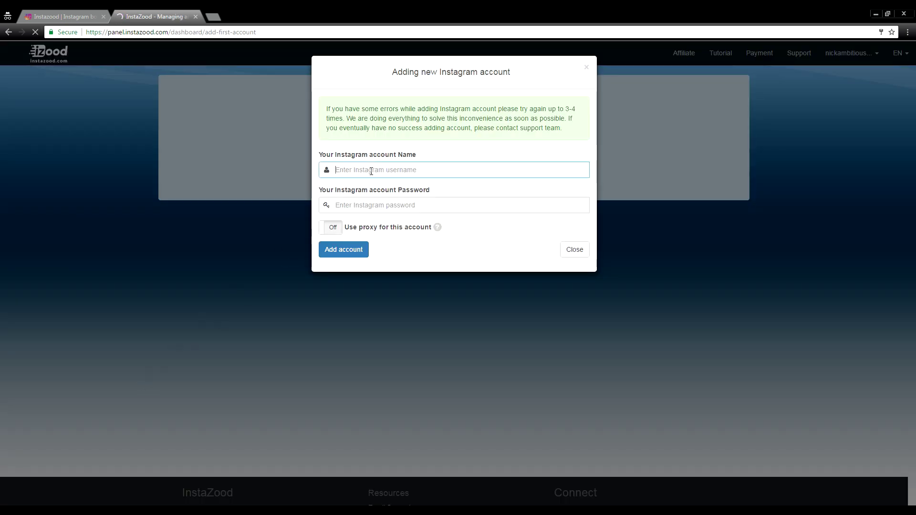
{"action": "left_click", "coordinate": [396, 210]}
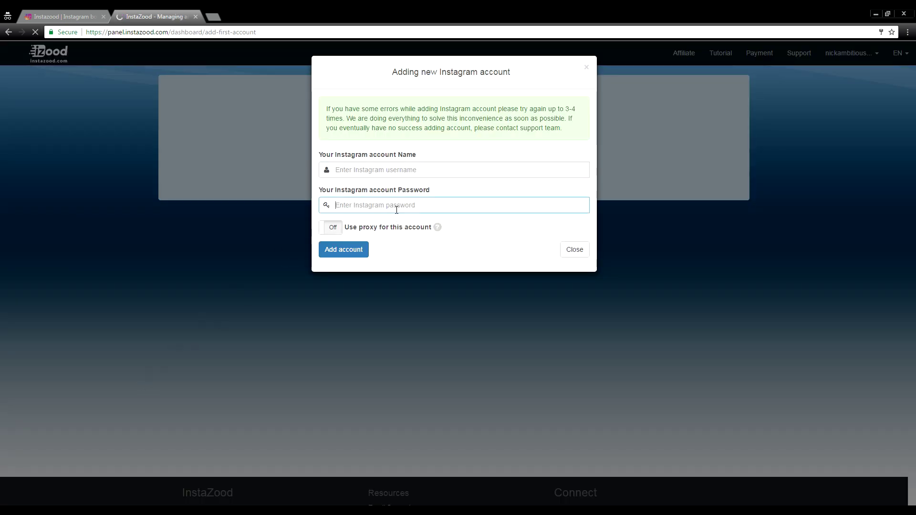
{"action": "left_click", "coordinate": [409, 170]}
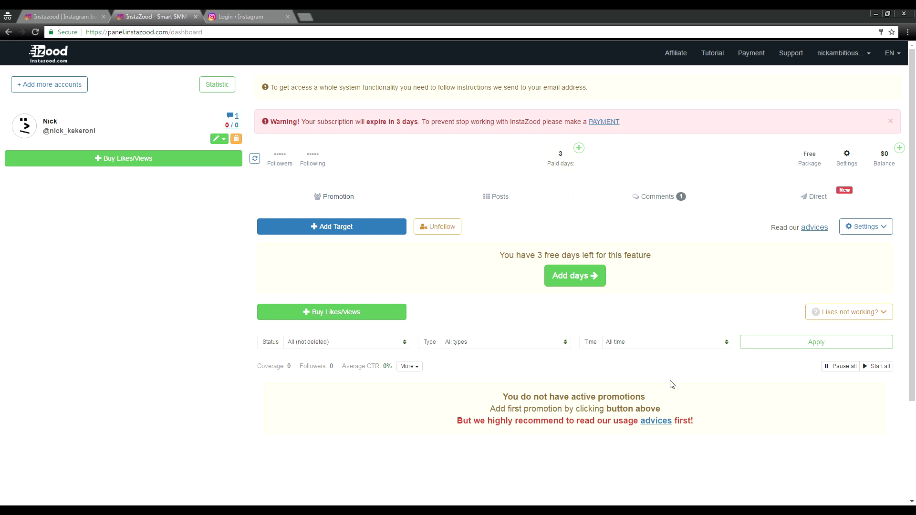
Add a Followers promotion target for the Instagram account painterspaintingpaintings.
{"action": "left_click", "coordinate": [316, 227]}
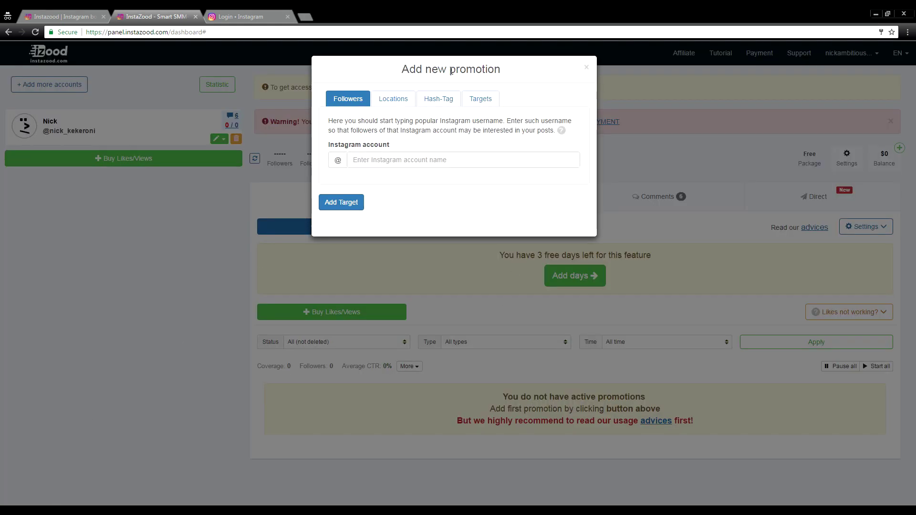
{"action": "left_click", "coordinate": [427, 162]}
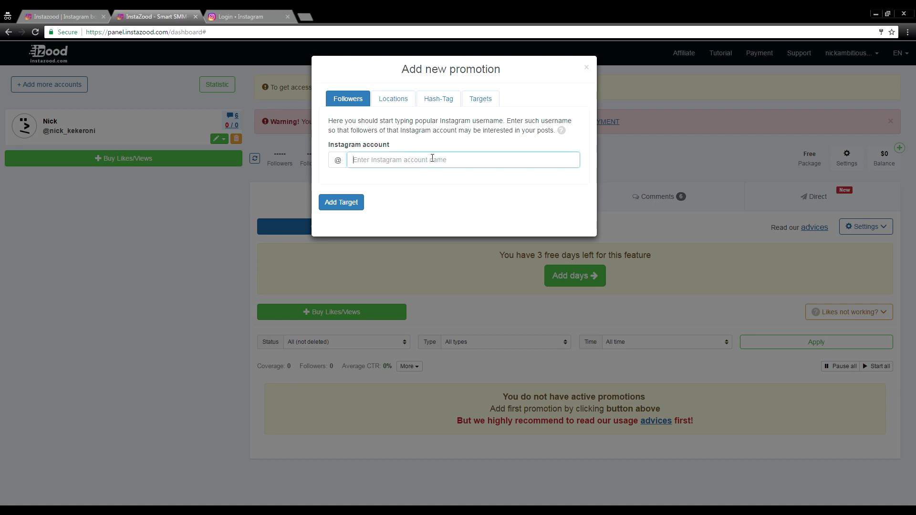
{"action": "type", "text": "painters"}
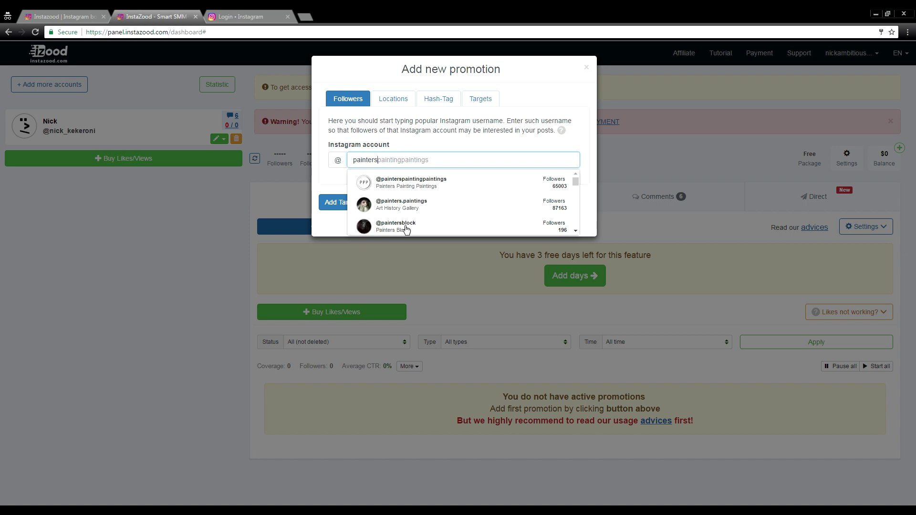
{"action": "left_click", "coordinate": [450, 191]}
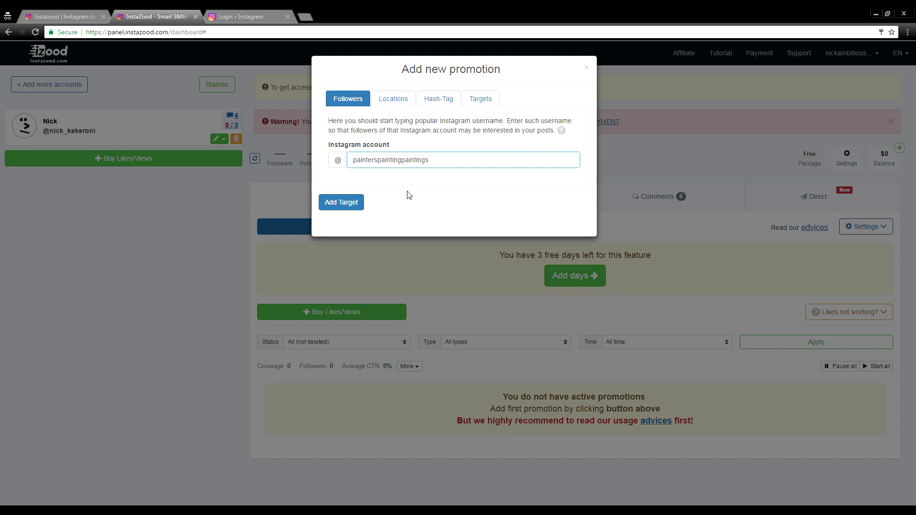
{"action": "left_click", "coordinate": [349, 209]}
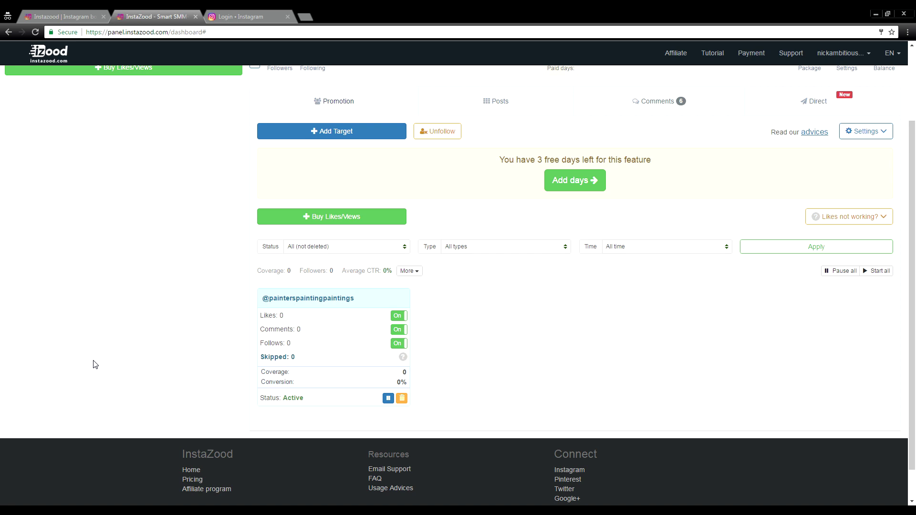
Examine the new painterspaintingpaintings target and its likes, comments and follows settings on the dashboard.
{"action": "scroll", "coordinate": [106, 370], "scroll_direction": "up", "scroll_amount": 2}
{"action": "scroll", "coordinate": [106, 371], "scroll_direction": "down", "scroll_amount": 2}
{"action": "scroll", "coordinate": [390, 301], "scroll_direction": "up", "scroll_amount": 2}
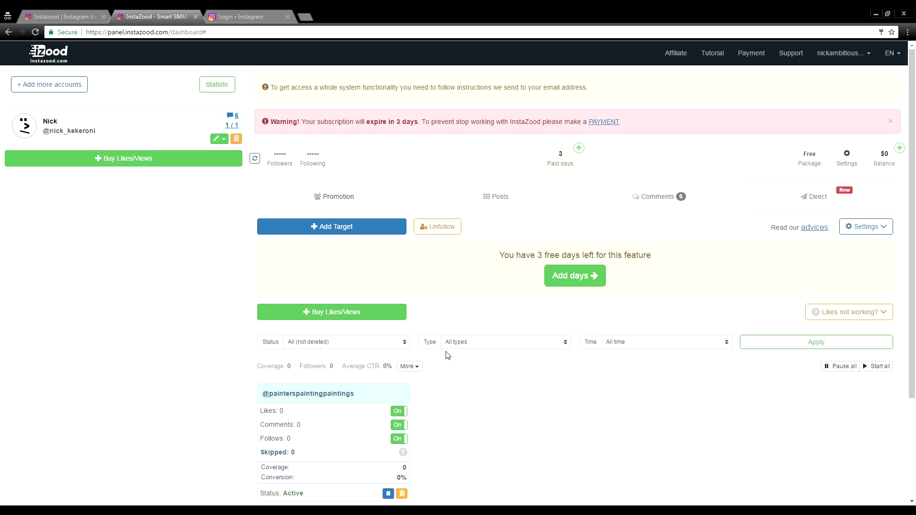
{"action": "scroll", "coordinate": [451, 389], "scroll_direction": "down", "scroll_amount": 1}
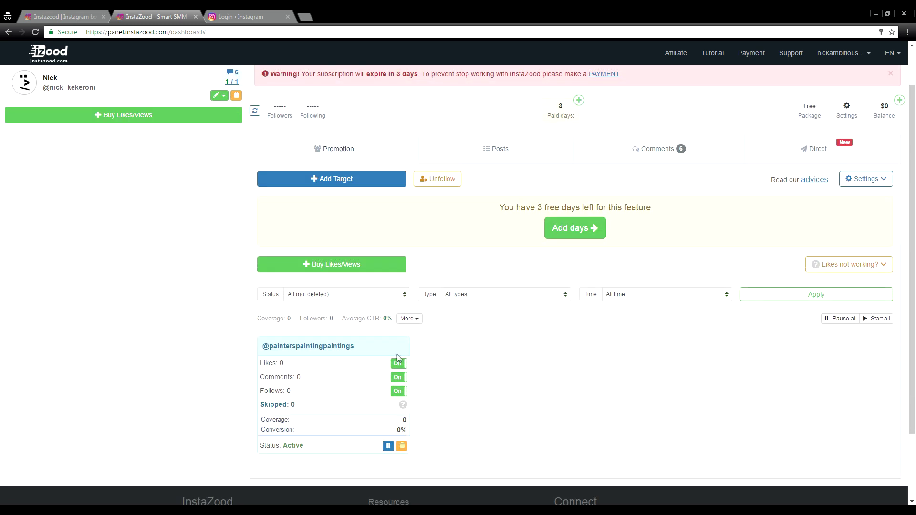
{"action": "scroll", "coordinate": [385, 375], "scroll_direction": "down", "scroll_amount": 2}
Open the scheduled posts and choose Africa/Kinshasa +01:00 as the time zone.
{"action": "left_click", "coordinate": [399, 281]}
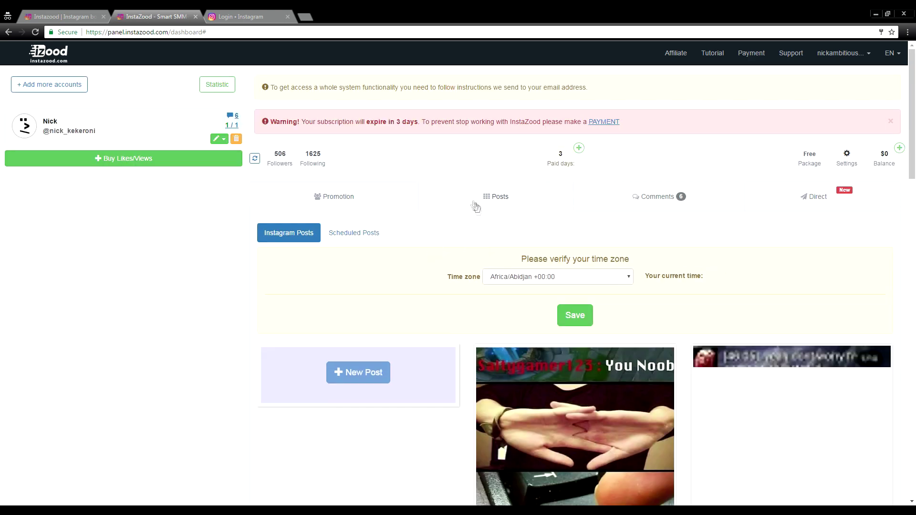
{"action": "scroll", "coordinate": [472, 382], "scroll_direction": "down", "scroll_amount": 1}
{"action": "left_click", "coordinate": [362, 185]}
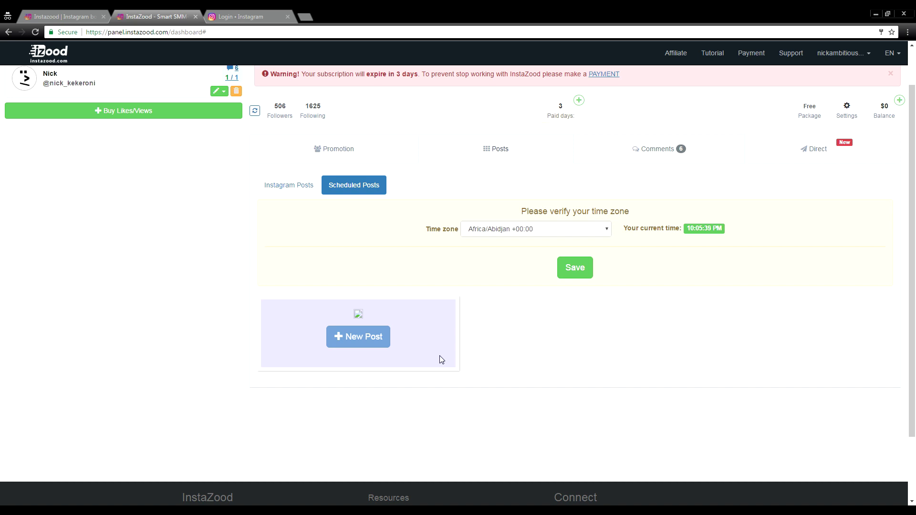
{"action": "left_click", "coordinate": [577, 236]}
{"action": "left_click", "coordinate": [539, 305]}
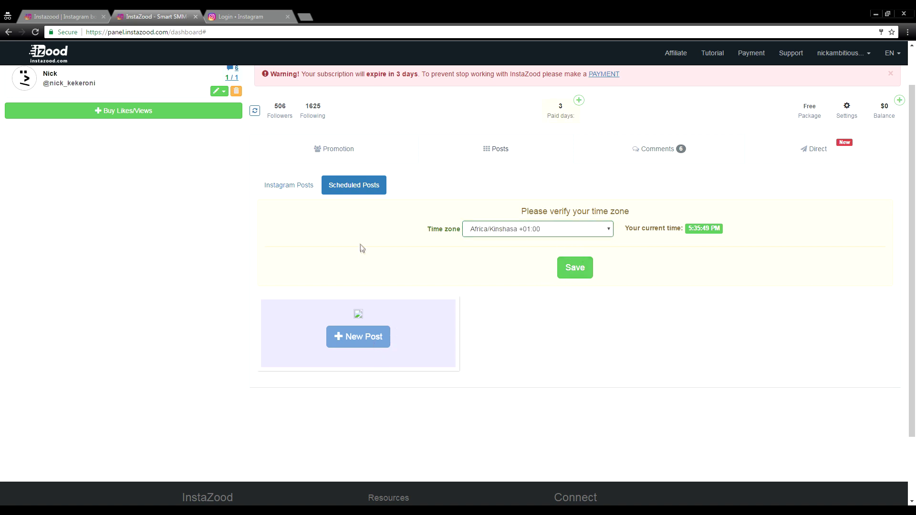
Return to the promotions and refresh the account's follower statistics.
{"action": "left_click", "coordinate": [360, 149]}
{"action": "left_click", "coordinate": [254, 112]}
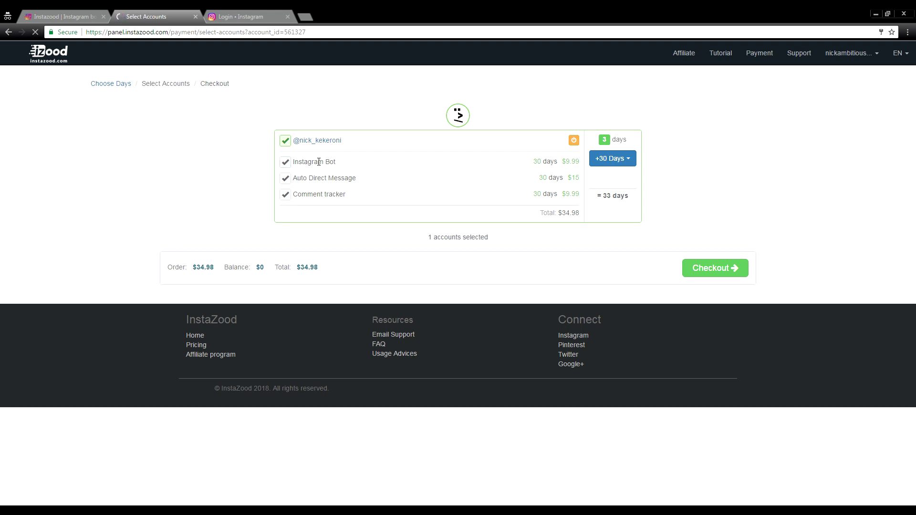
Exclude Auto Direct Message and Comment tracker from the account's order and extend Instagram Bot by 30 days.
{"action": "triple_click", "coordinate": [318, 162]}
{"action": "left_click", "coordinate": [236, 170]}
{"action": "left_click", "coordinate": [286, 178]}
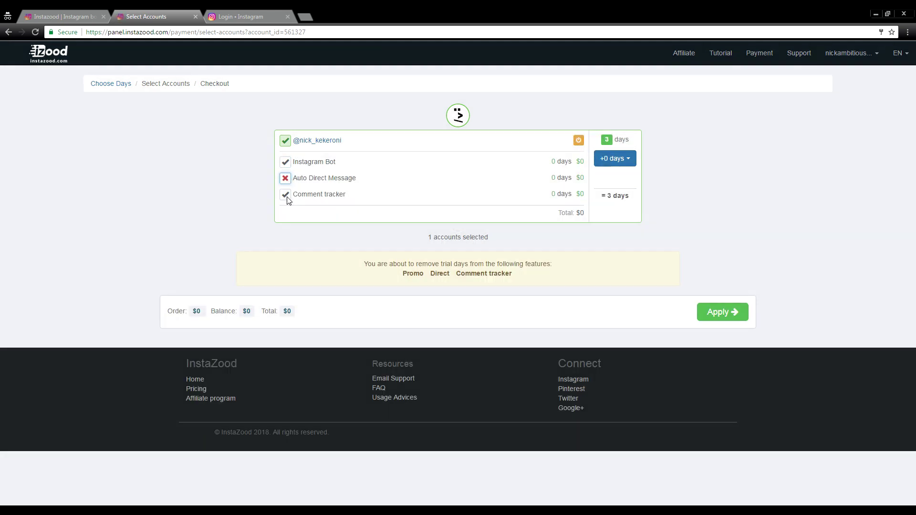
{"action": "left_click", "coordinate": [285, 194]}
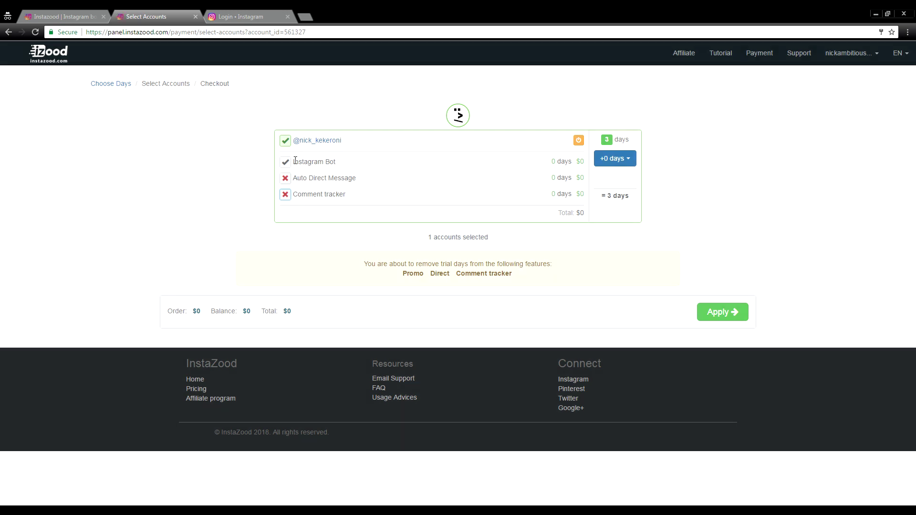
{"action": "left_click", "coordinate": [615, 158]}
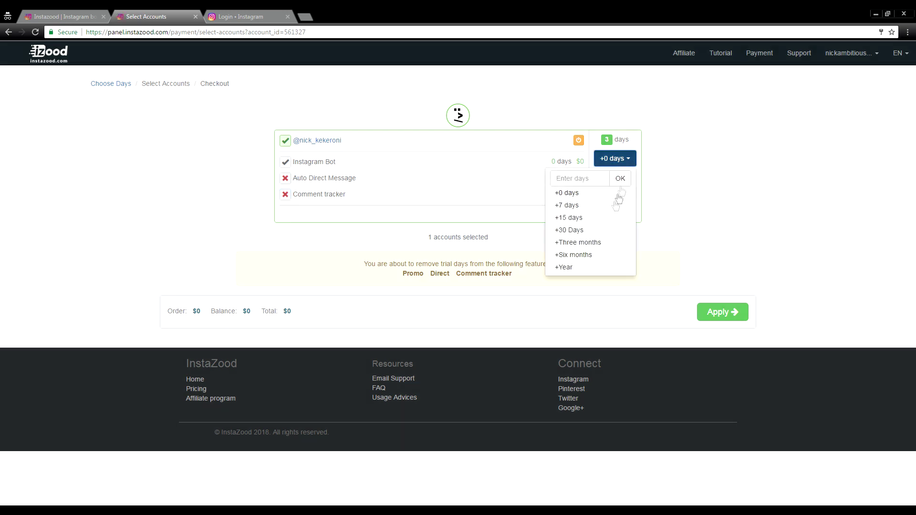
{"action": "left_click", "coordinate": [588, 231]}
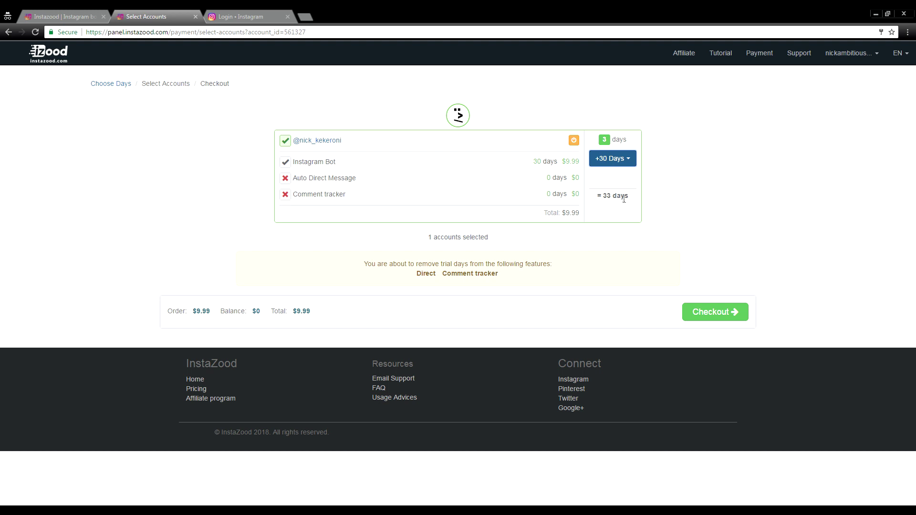
Check the order's total price, then leave the payment page and go back to the dashboard.
{"action": "left_click_drag", "start_coordinate": [580, 213], "coordinate": [554, 214]}
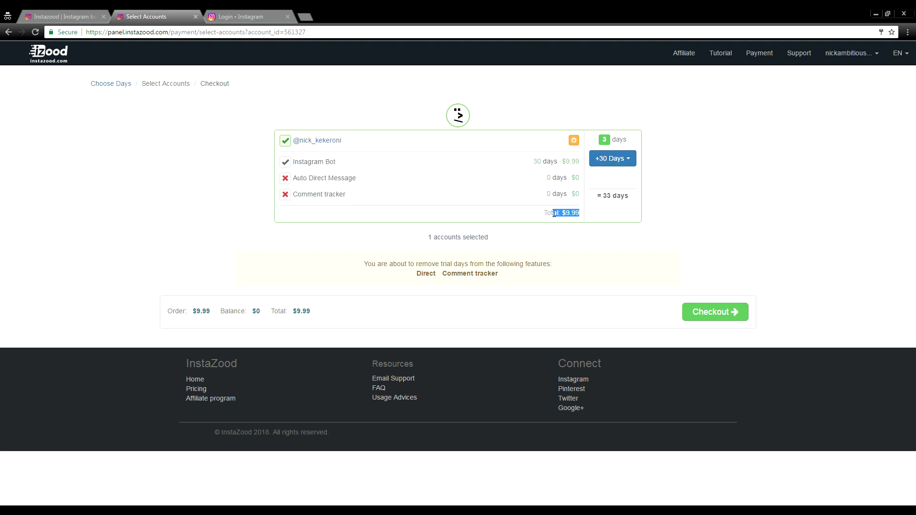
{"action": "left_click", "coordinate": [663, 214]}
{"action": "key", "text": "alt+Left"}
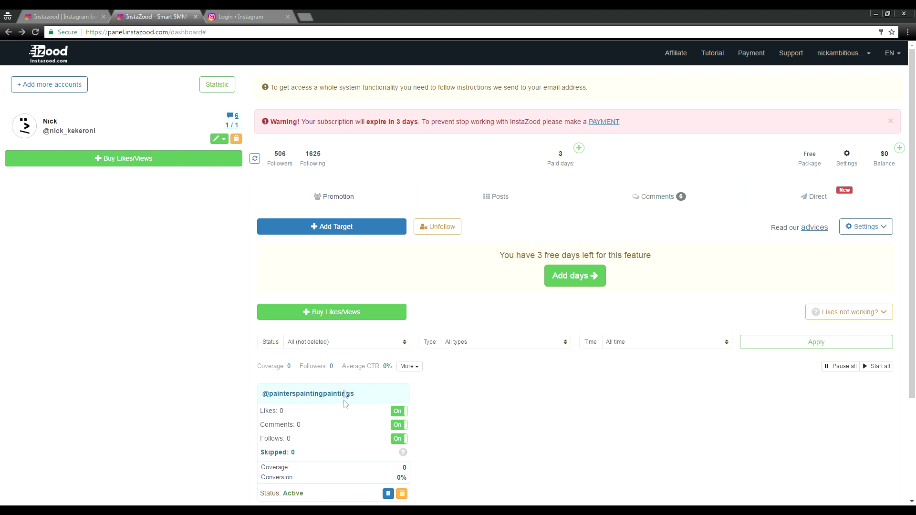
Search Google for "painting" in a new browser tab.
{"action": "left_click", "coordinate": [309, 16]}
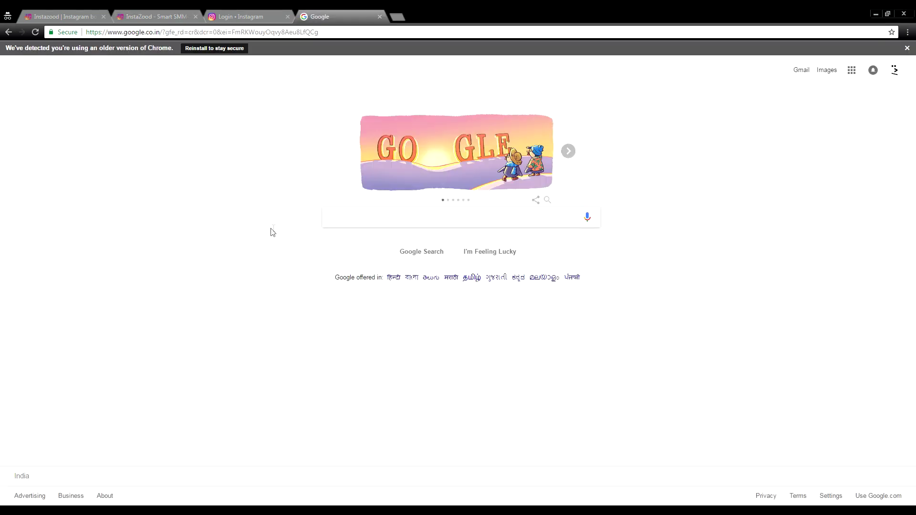
{"action": "left_click", "coordinate": [371, 218]}
{"action": "type", "text": "painting"}
{"action": "key", "text": "Return"}
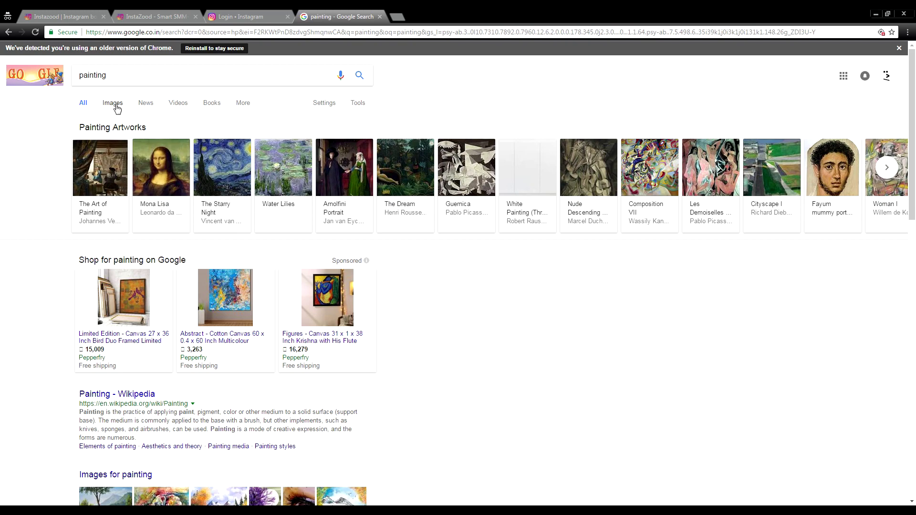
Show image results for painting filtered by the usage right Labeled for reuse and browse them.
{"action": "left_click", "coordinate": [117, 104]}
{"action": "left_click", "coordinate": [358, 102]}
{"action": "left_click", "coordinate": [253, 121]}
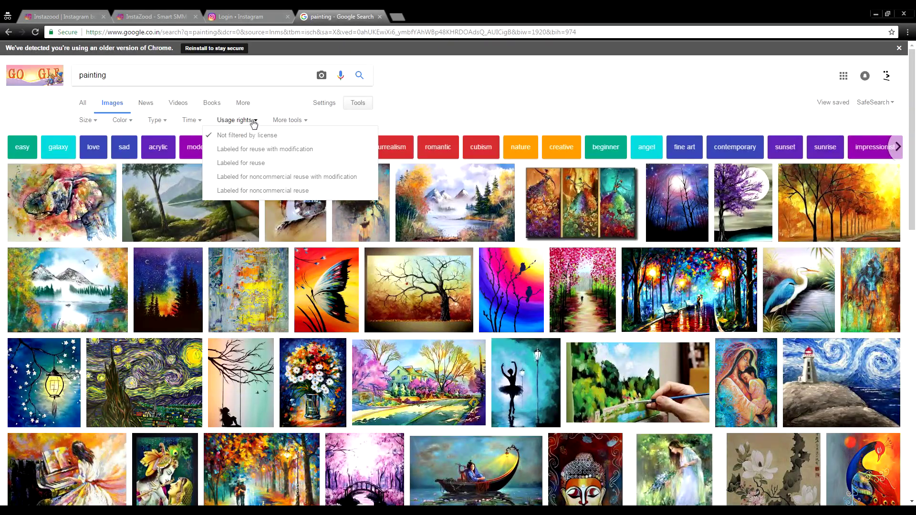
{"action": "left_click", "coordinate": [241, 163]}
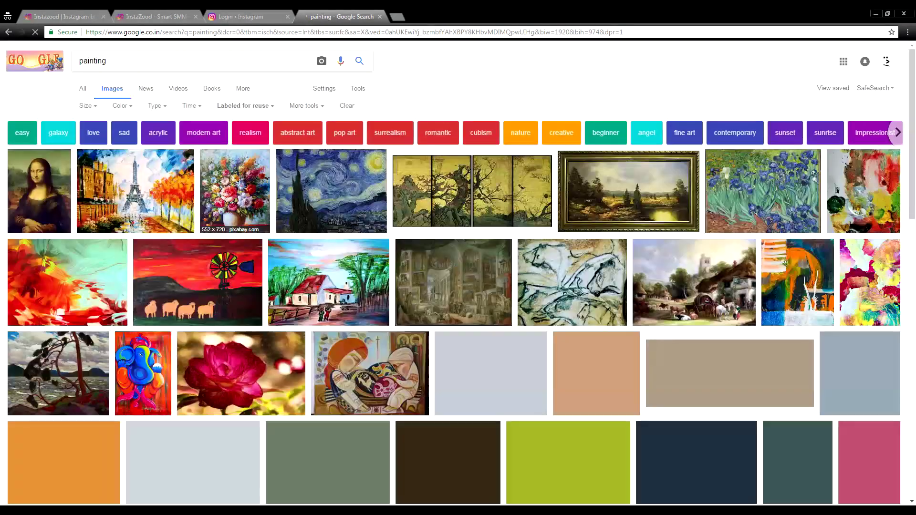
{"action": "scroll", "coordinate": [297, 245], "scroll_direction": "down", "scroll_amount": 4}
{"action": "scroll", "coordinate": [298, 252], "scroll_direction": "up", "scroll_amount": 3}
{"action": "scroll", "coordinate": [297, 251], "scroll_direction": "down", "scroll_amount": 8}
{"action": "scroll", "coordinate": [381, 289], "scroll_direction": "up", "scroll_amount": 10}
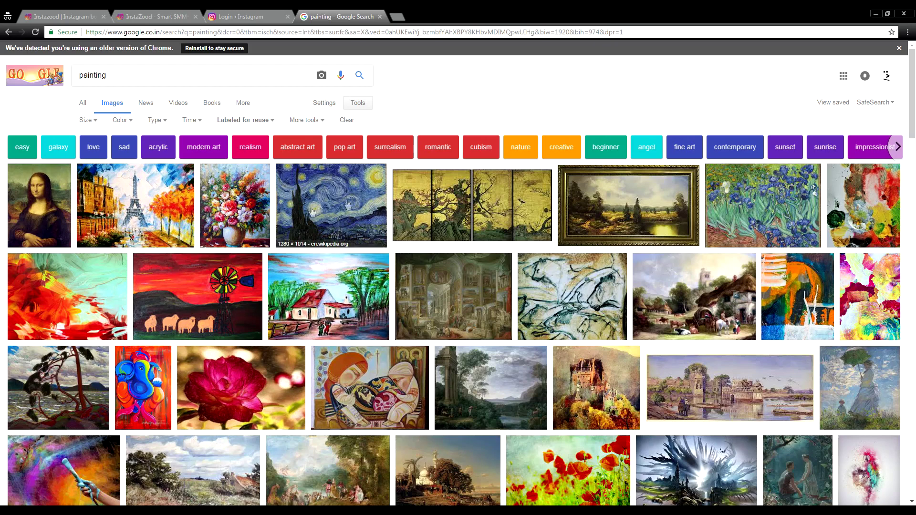
Search the reusable images for "gym" and look through the results.
{"action": "left_click_drag", "start_coordinate": [107, 76], "coordinate": [67, 78]}
{"action": "type", "text": "gym"}
{"action": "key", "text": "Return"}
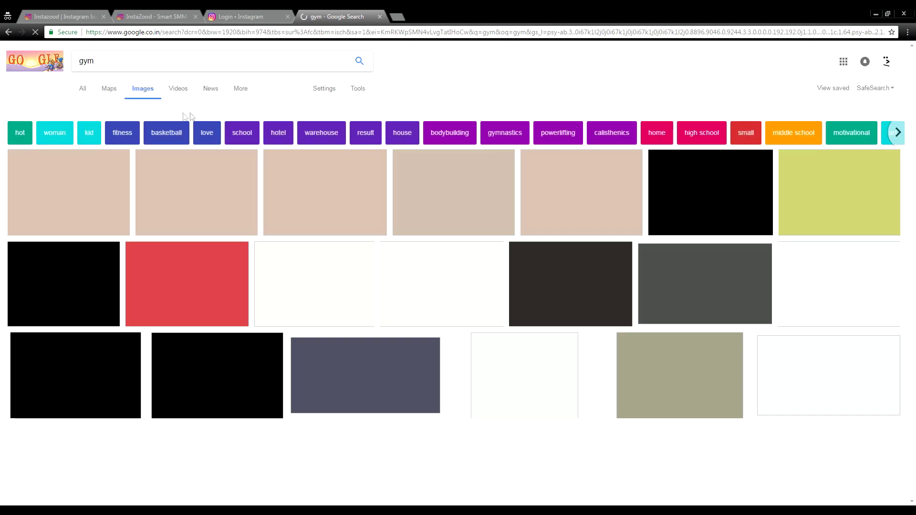
{"action": "scroll", "coordinate": [559, 350], "scroll_direction": "down", "scroll_amount": 8}
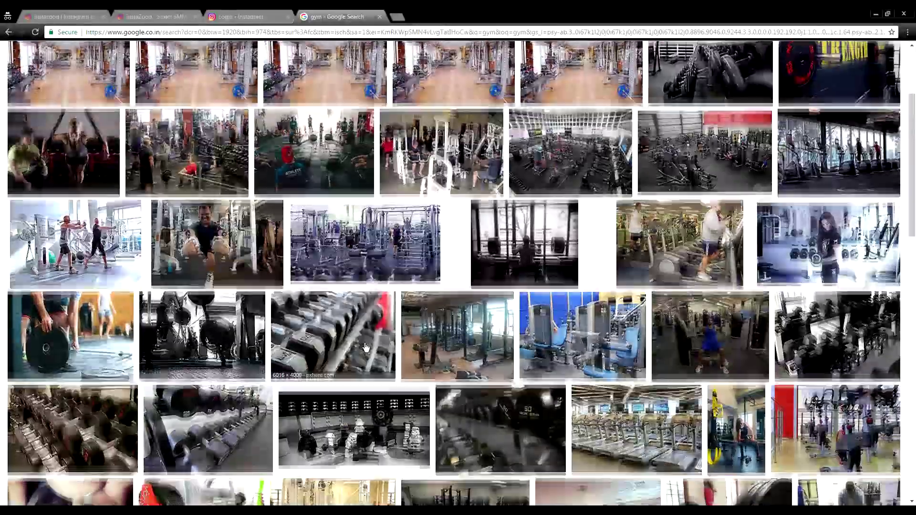
{"action": "scroll", "coordinate": [253, 367], "scroll_direction": "up", "scroll_amount": 8}
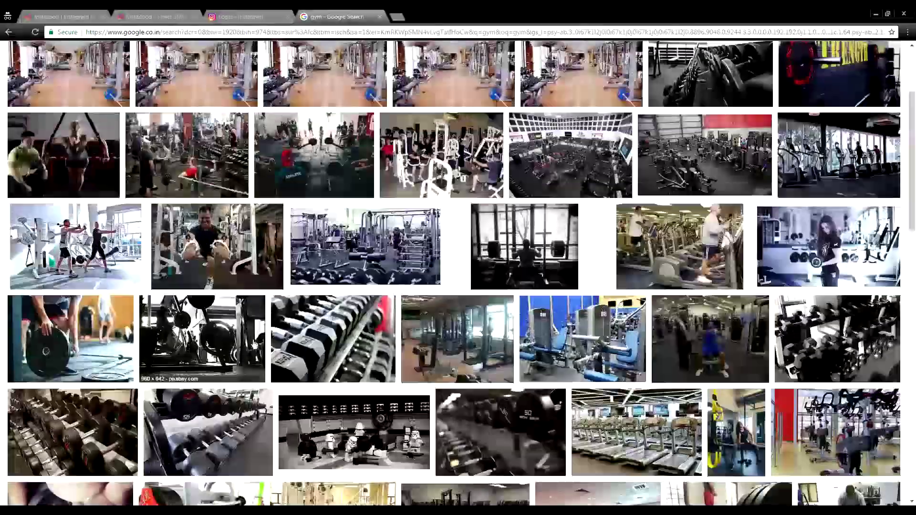
Search the reusable images for "Fitness" and browse the results.
{"action": "triple_click", "coordinate": [218, 73]}
{"action": "type", "text": "Fitness"}
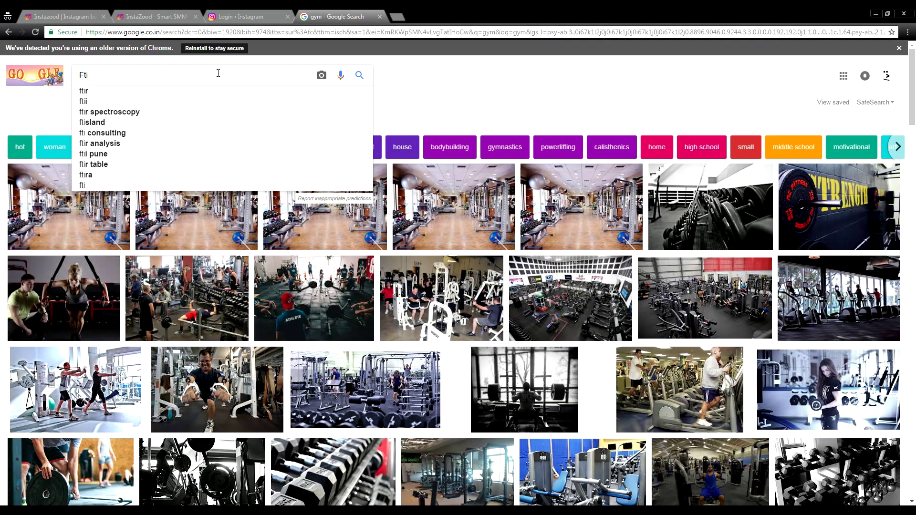
{"action": "key", "text": "Return"}
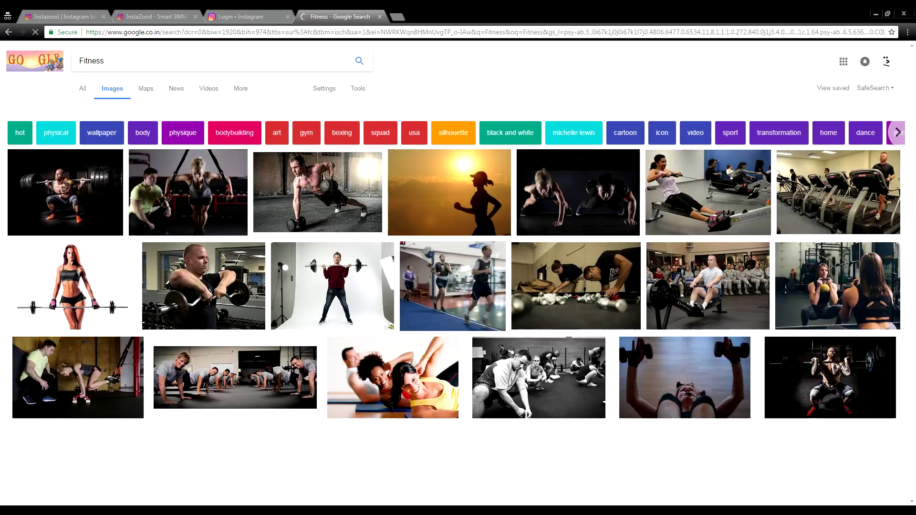
{"action": "scroll", "coordinate": [342, 327], "scroll_direction": "down", "scroll_amount": 1}
{"action": "scroll", "coordinate": [342, 327], "scroll_direction": "down", "scroll_amount": 1}
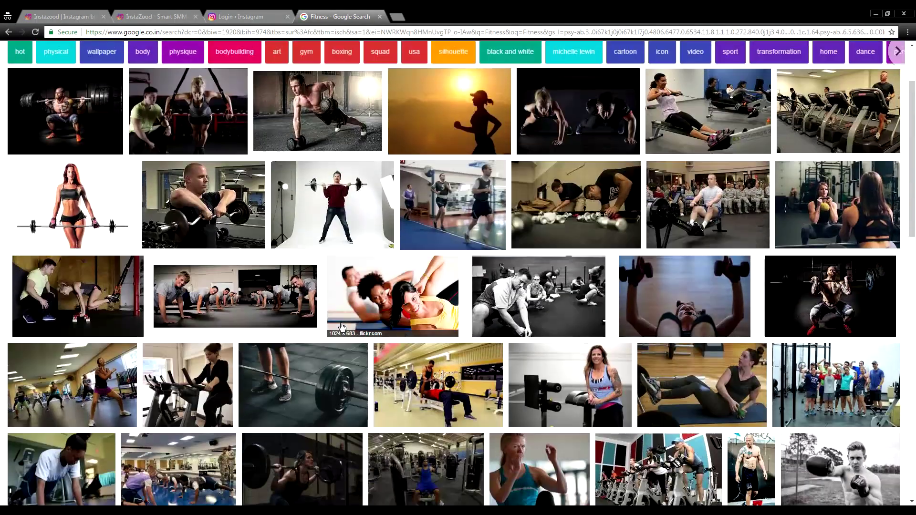
{"action": "scroll", "coordinate": [375, 328], "scroll_direction": "up", "scroll_amount": 2}
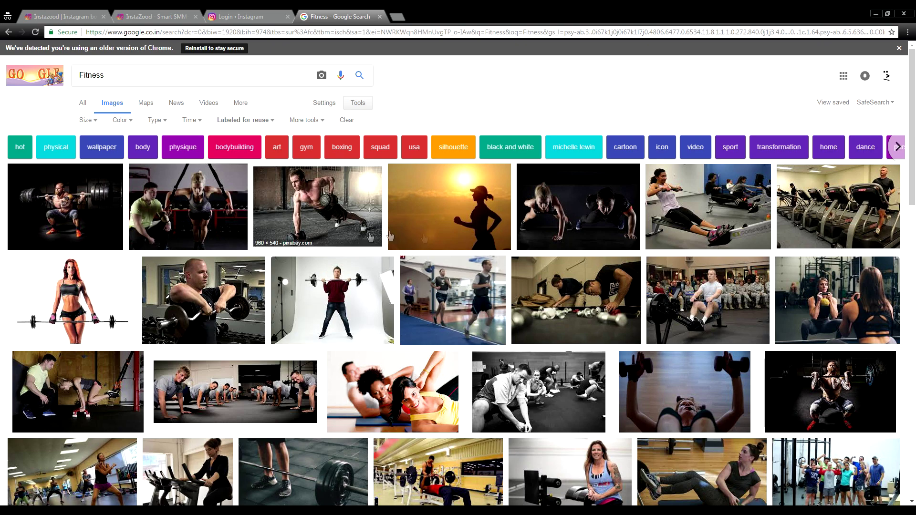
{"action": "scroll", "coordinate": [543, 365], "scroll_direction": "down", "scroll_amount": 3}
{"action": "scroll", "coordinate": [543, 365], "scroll_direction": "down", "scroll_amount": 3}
{"action": "scroll", "coordinate": [543, 340], "scroll_direction": "down", "scroll_amount": 5}
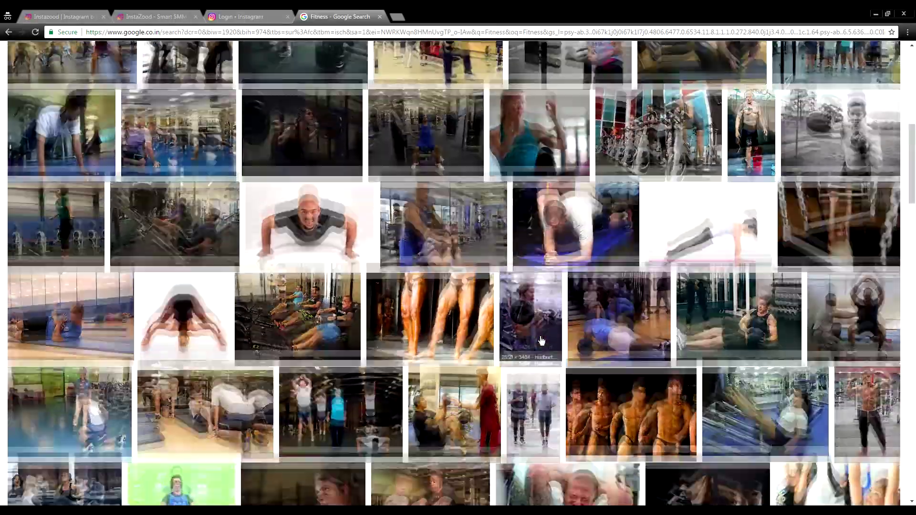
Return to the painting image results and run a general web search for "free images" instead.
{"action": "scroll", "coordinate": [333, 208], "scroll_direction": "up", "scroll_amount": 12}
{"action": "left_click", "coordinate": [9, 32]}
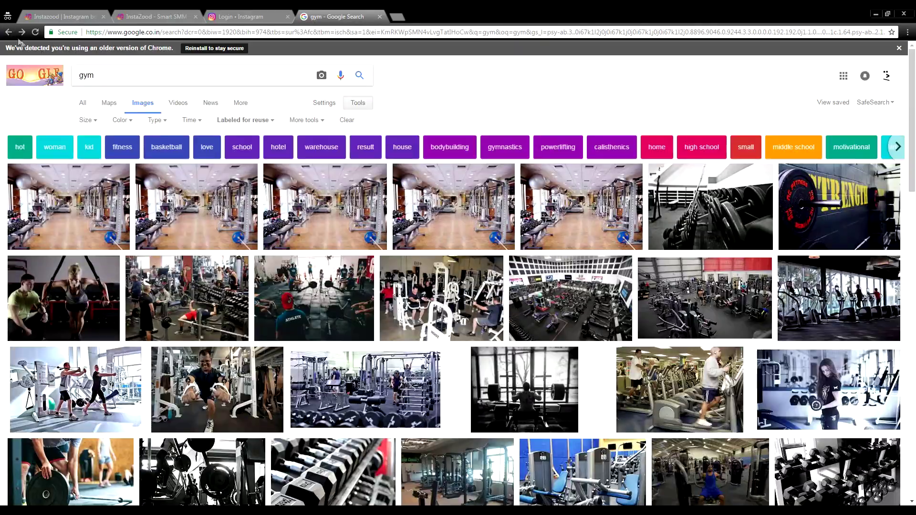
{"action": "left_click", "coordinate": [8, 32]}
{"action": "left_click", "coordinate": [8, 32]}
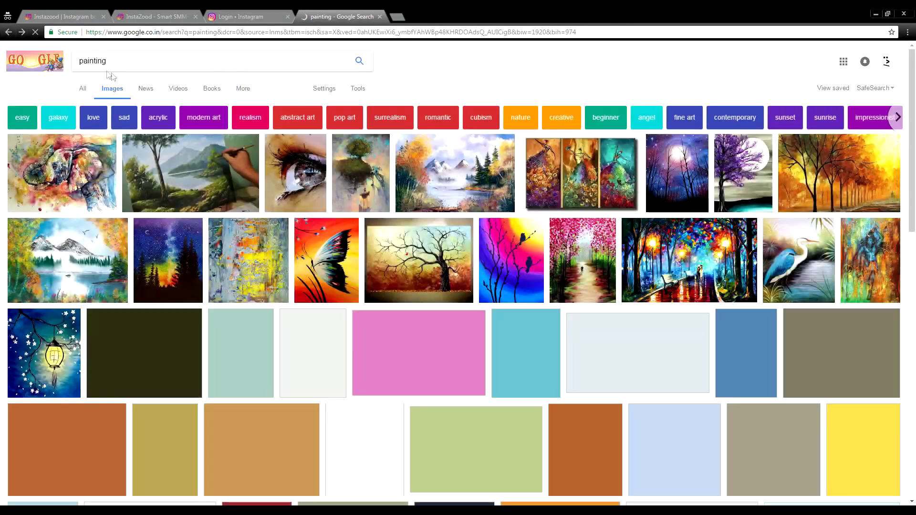
{"action": "double_click", "coordinate": [101, 75]}
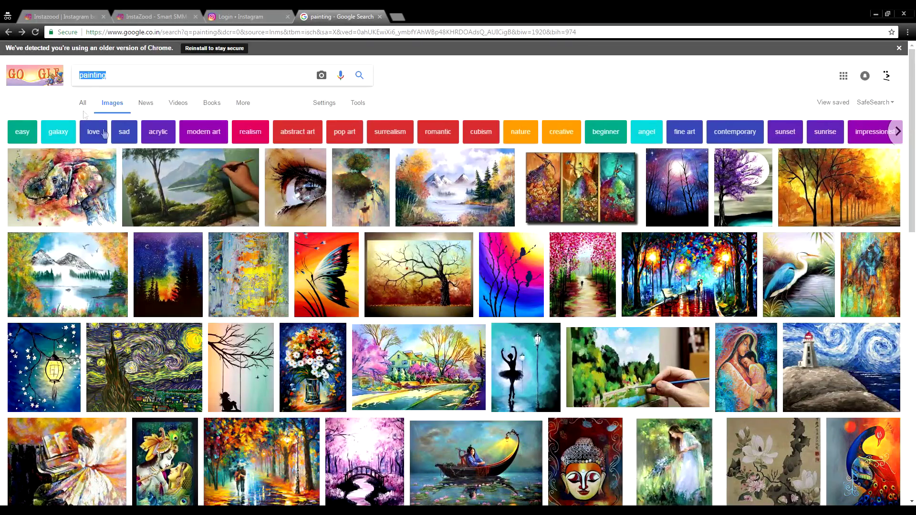
{"action": "type", "text": "free images"}
{"action": "key", "text": "Return"}
{"action": "left_click", "coordinate": [84, 102]}
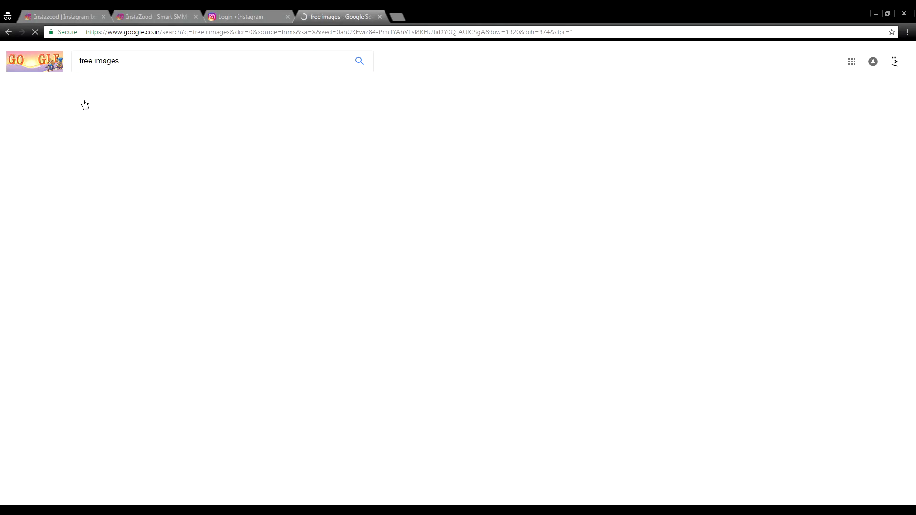
Browse the web results and related searches for free images to find sites offering free stock photos.
{"action": "scroll", "coordinate": [99, 276], "scroll_direction": "down", "scroll_amount": 2}
{"action": "left_click_drag", "start_coordinate": [50, 371], "coordinate": [157, 220]}
{"action": "left_click", "coordinate": [31, 268]}
{"action": "scroll", "coordinate": [41, 342], "scroll_direction": "down", "scroll_amount": 4}
{"action": "scroll", "coordinate": [72, 329], "scroll_direction": "up", "scroll_amount": 5}
{"action": "scroll", "coordinate": [111, 311], "scroll_direction": "down", "scroll_amount": 4}
{"action": "scroll", "coordinate": [111, 311], "scroll_direction": "down", "scroll_amount": 5}
{"action": "scroll", "coordinate": [114, 368], "scroll_direction": "up", "scroll_amount": 9}
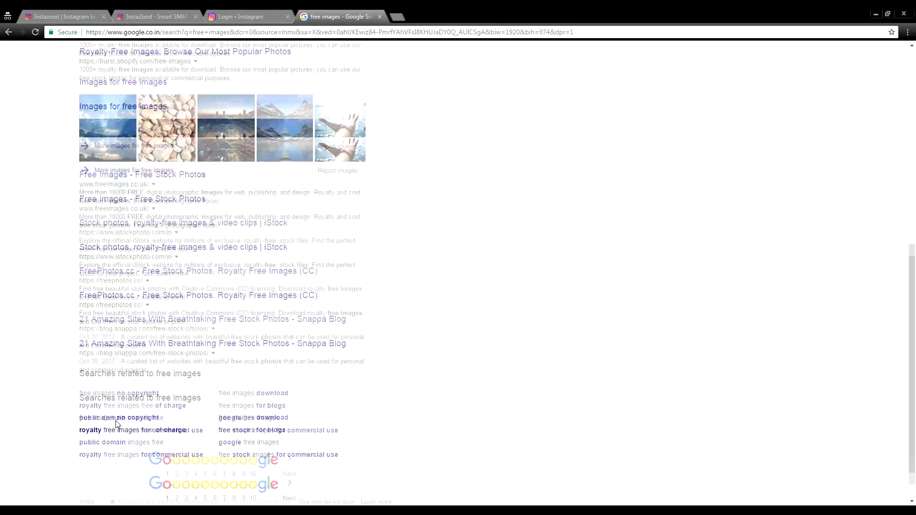
Switch back to the InstaZood dashboard and review the activity of the painterspaintingpaintings target.
{"action": "left_click", "coordinate": [152, 16]}
{"action": "scroll", "coordinate": [268, 228], "scroll_direction": "down", "scroll_amount": 3}
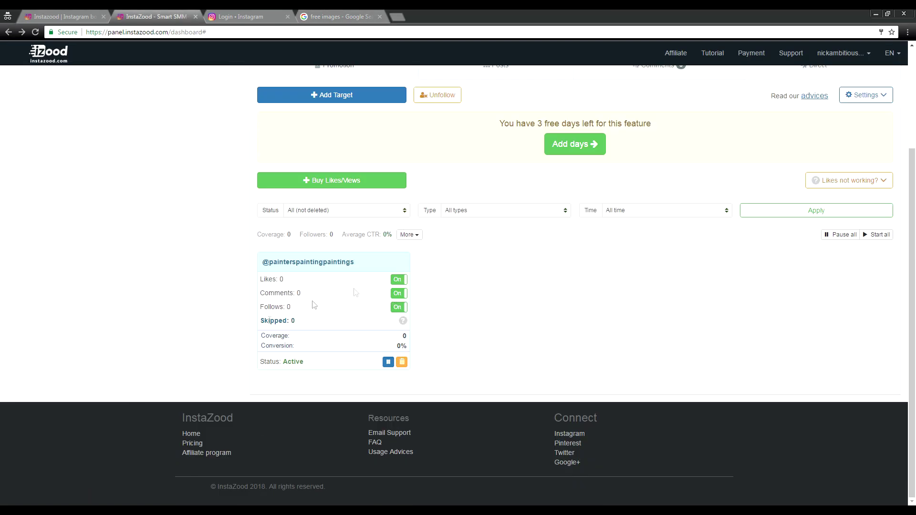
{"action": "left_click", "coordinate": [110, 290]}
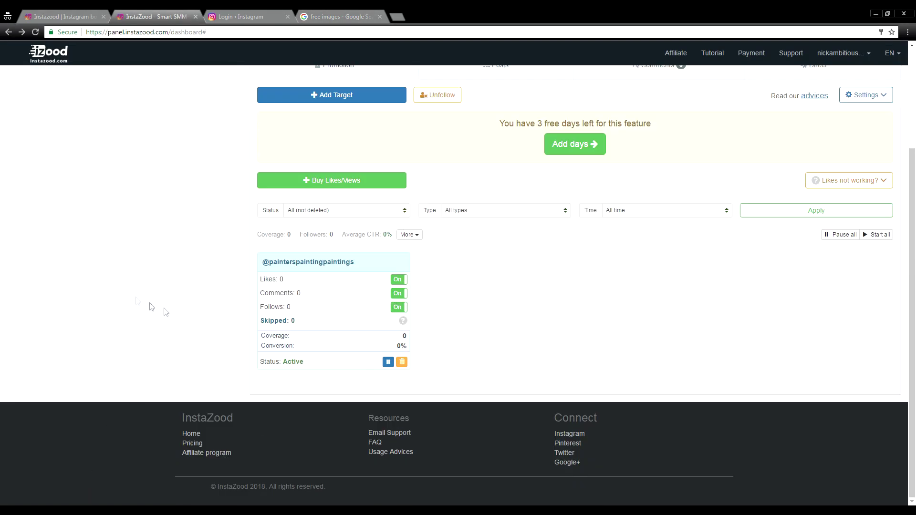
{"action": "scroll", "coordinate": [318, 363], "scroll_direction": "up", "scroll_amount": 2}
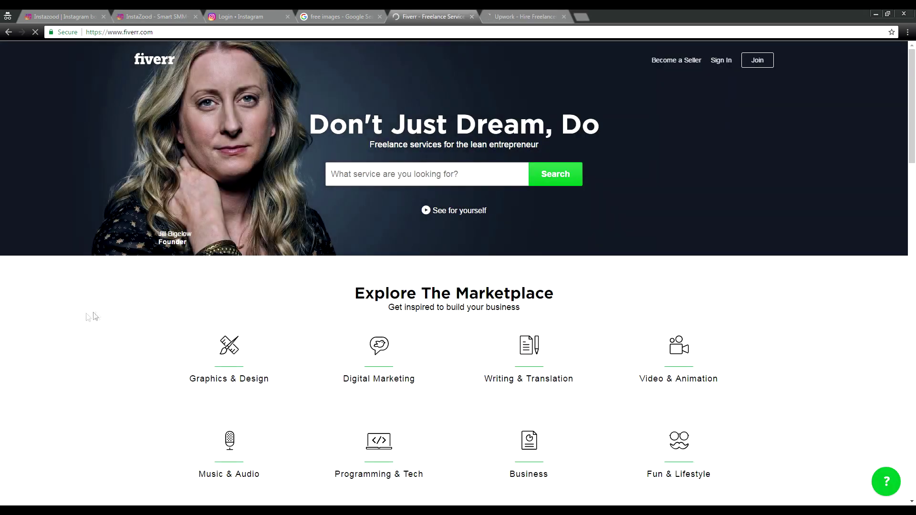
Search Fiverr for "virtual assistant" and compare the offered services and their starting prices.
{"action": "left_click", "coordinate": [367, 172]}
{"action": "type", "text": "Virtual assisat"}
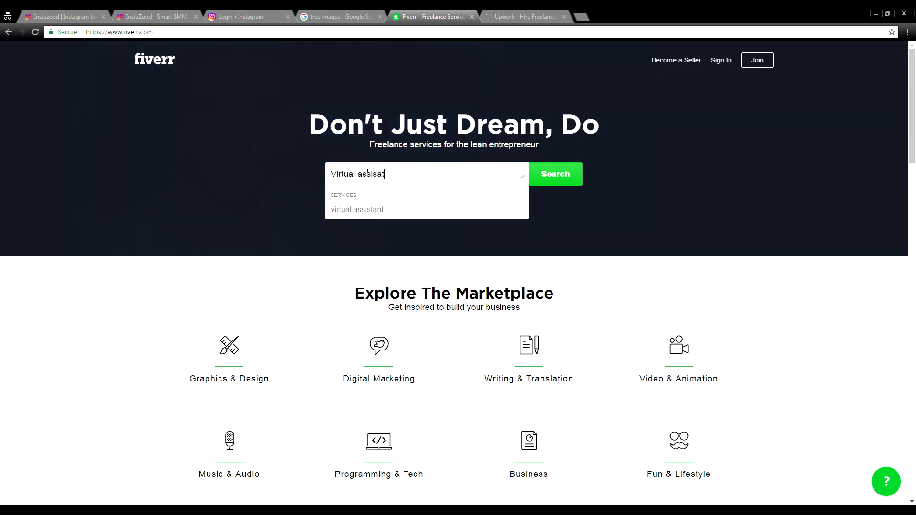
{"action": "key", "text": "Down"}
{"action": "key", "text": "Return"}
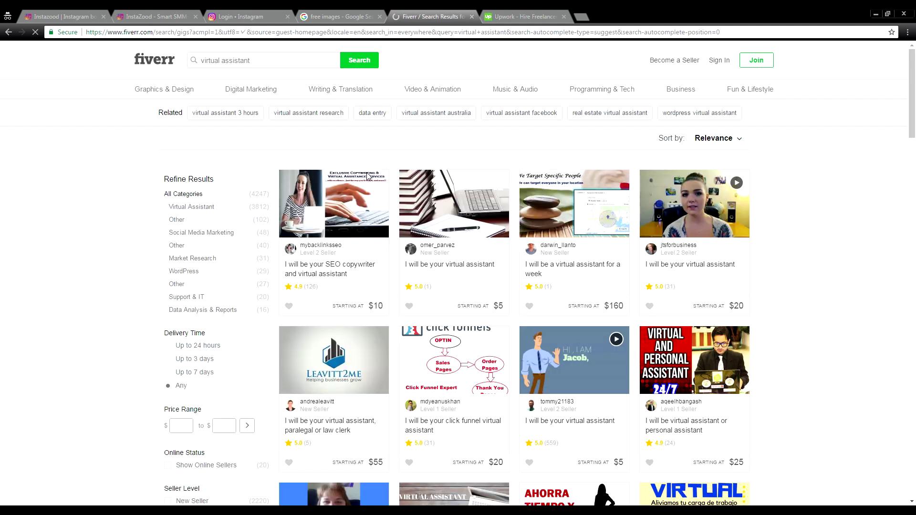
{"action": "scroll", "coordinate": [488, 302], "scroll_direction": "down", "scroll_amount": 1}
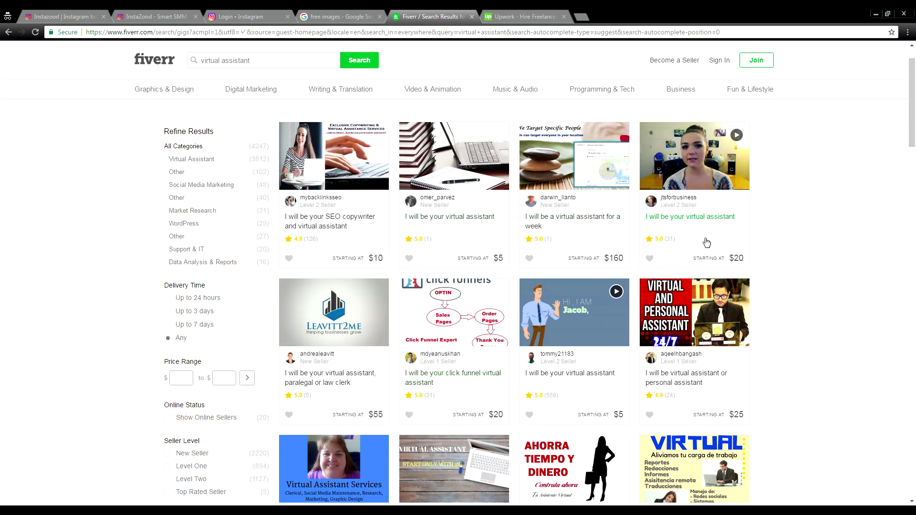
{"action": "scroll", "coordinate": [425, 388], "scroll_direction": "down", "scroll_amount": 3}
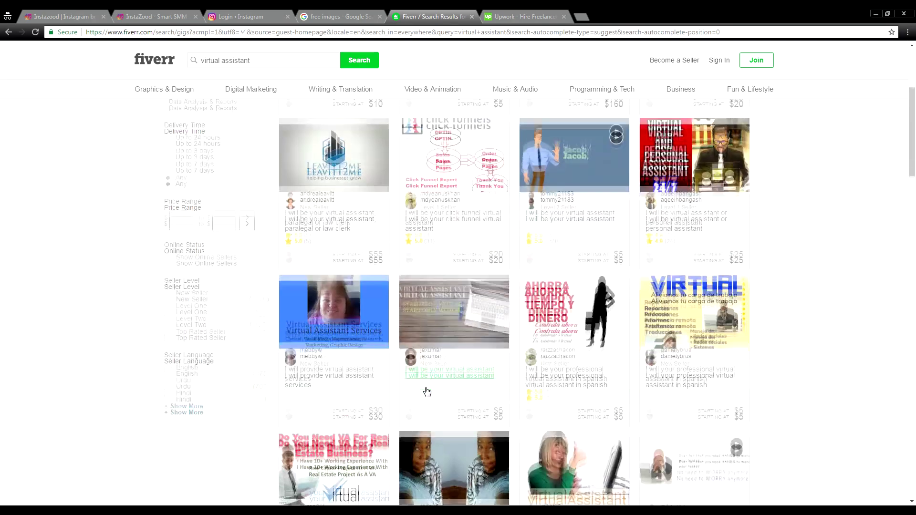
{"action": "scroll", "coordinate": [425, 389], "scroll_direction": "down", "scroll_amount": 2}
{"action": "scroll", "coordinate": [426, 391], "scroll_direction": "up", "scroll_amount": 7}
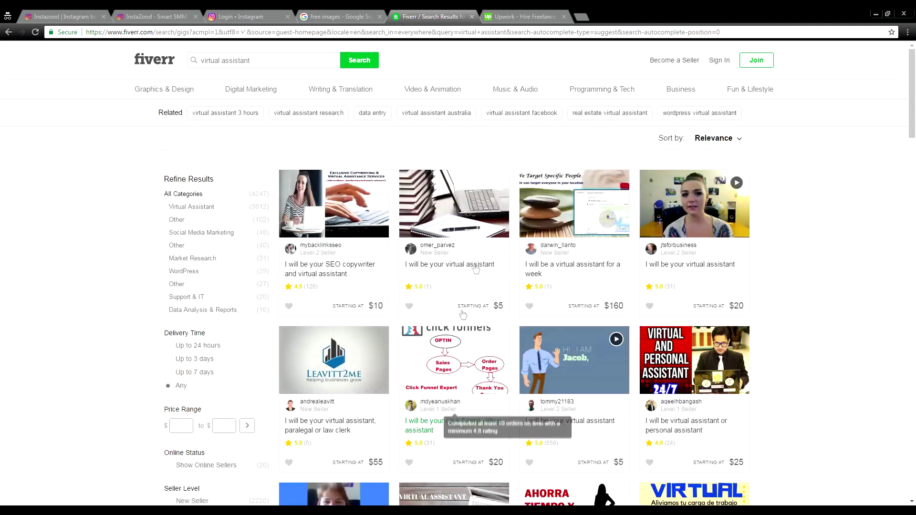
Open the Virtual Assistants category on Upwork, examine the highest-rated freelancers and their rates, and return to the previous page.
{"action": "left_click", "coordinate": [524, 16]}
{"action": "scroll", "coordinate": [459, 189], "scroll_direction": "down", "scroll_amount": 2}
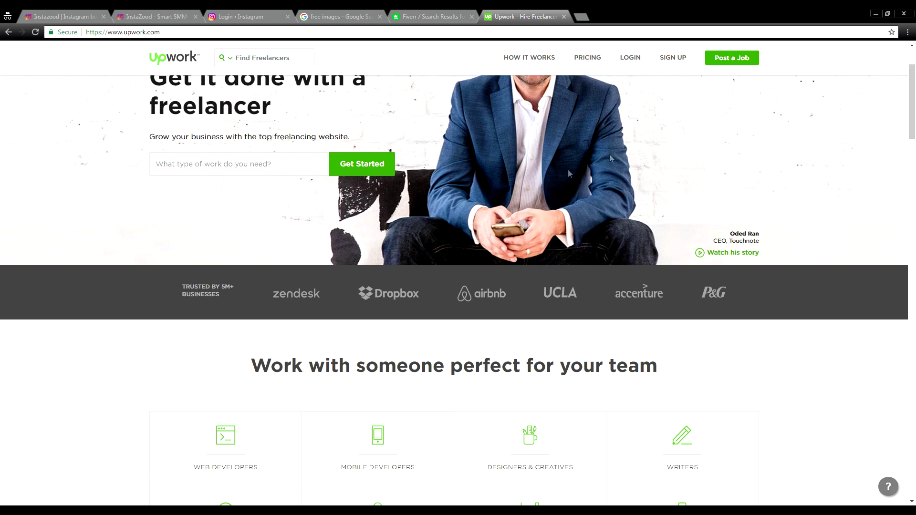
{"action": "scroll", "coordinate": [525, 288], "scroll_direction": "down", "scroll_amount": 4}
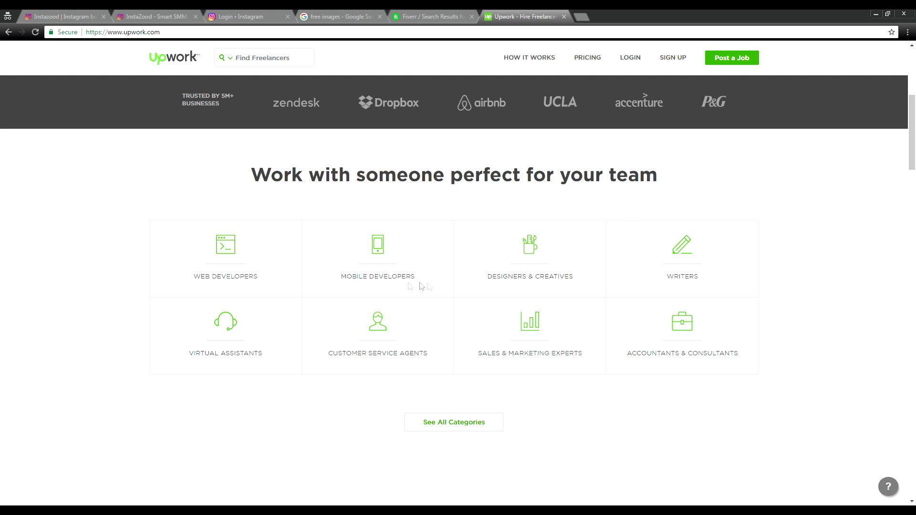
{"action": "left_click", "coordinate": [246, 372]}
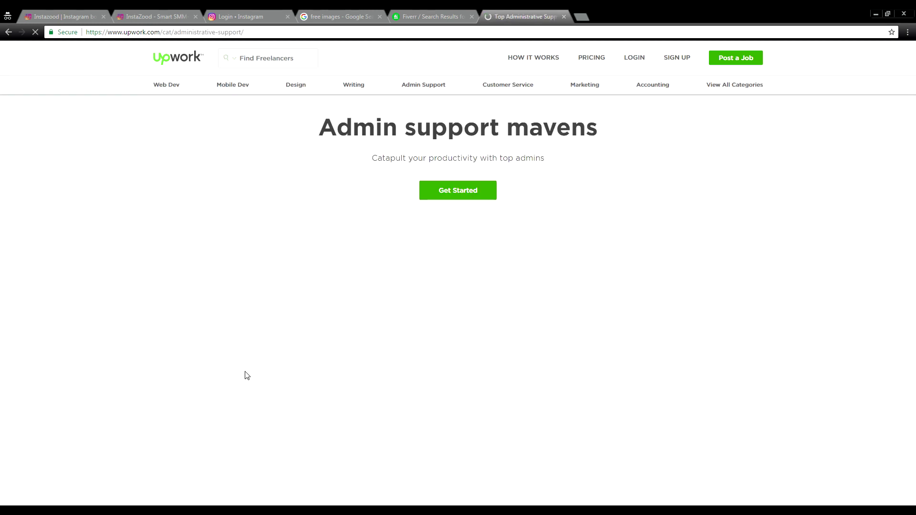
{"action": "scroll", "coordinate": [423, 295], "scroll_direction": "down", "scroll_amount": 3}
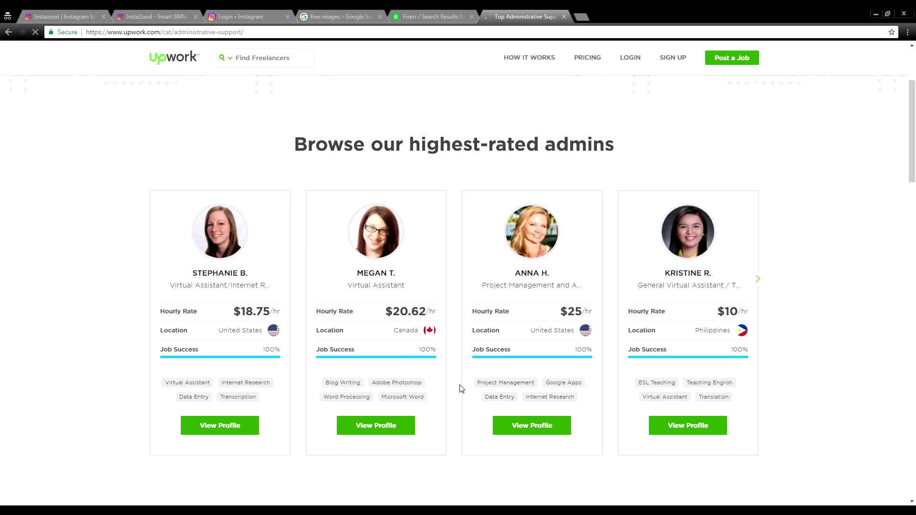
{"action": "scroll", "coordinate": [461, 387], "scroll_direction": "up", "scroll_amount": 3}
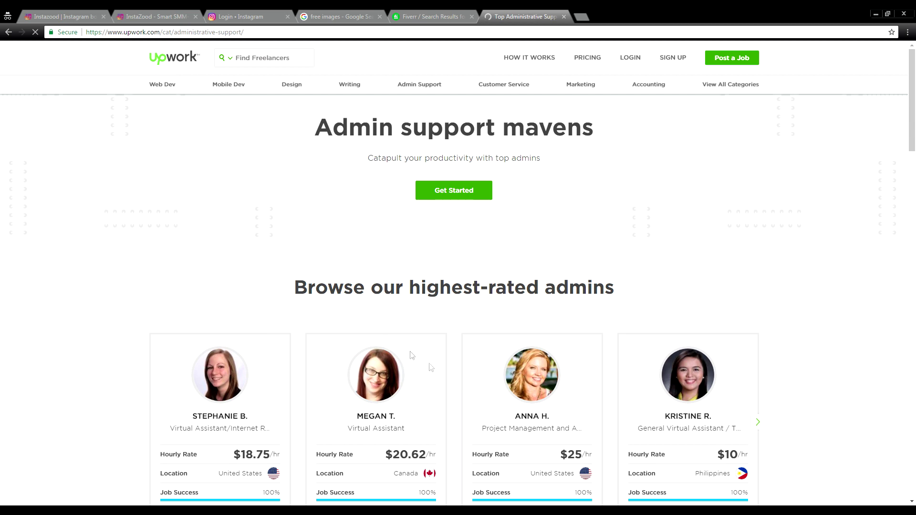
{"action": "left_click", "coordinate": [8, 32]}
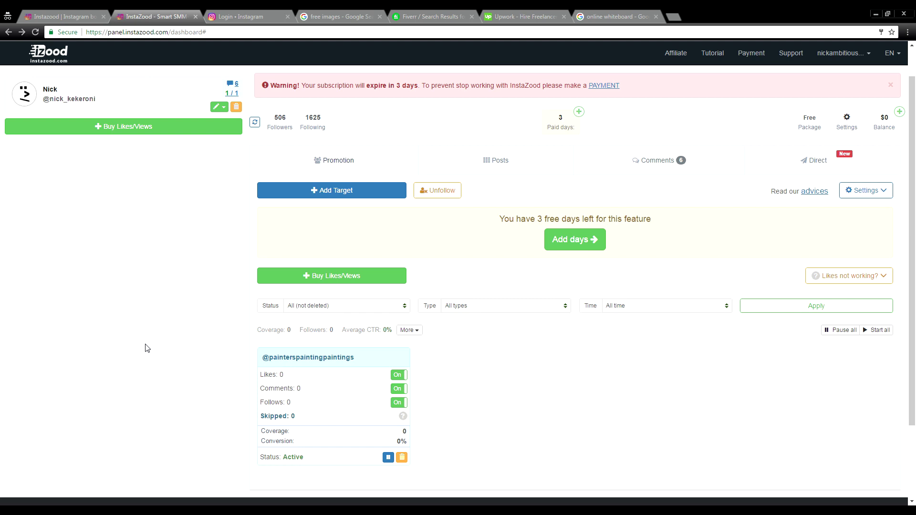
View the account's posts in InstaZood, and review the promotion settings for limits, comments and actions.
{"action": "left_click", "coordinate": [486, 161]}
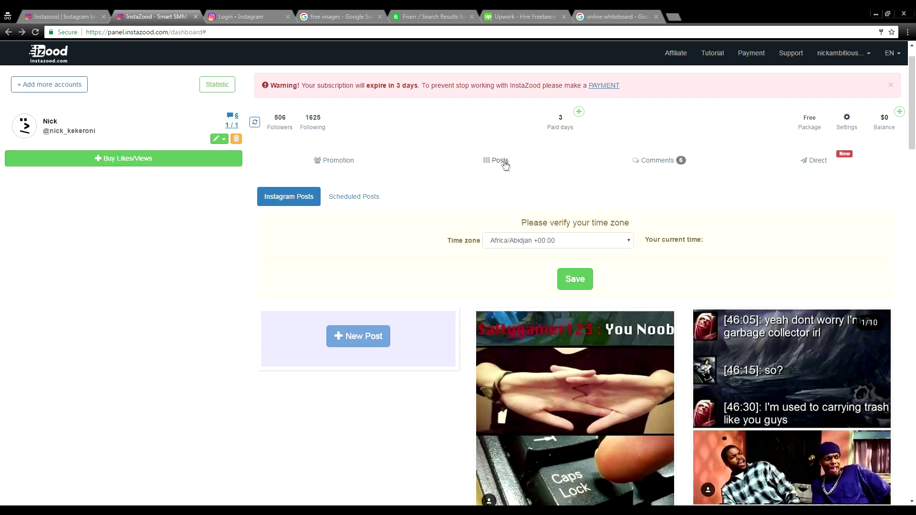
{"action": "left_click", "coordinate": [298, 162]}
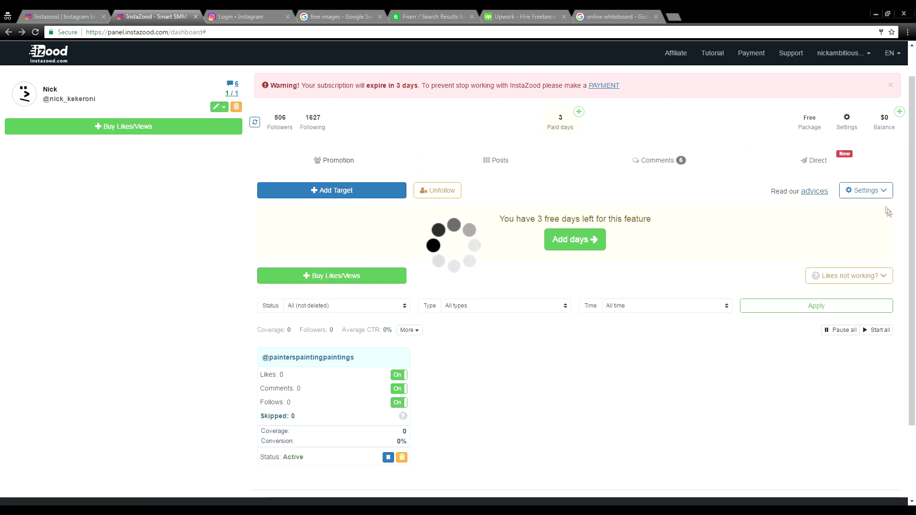
{"action": "left_click", "coordinate": [852, 193]}
{"action": "left_click", "coordinate": [482, 259]}
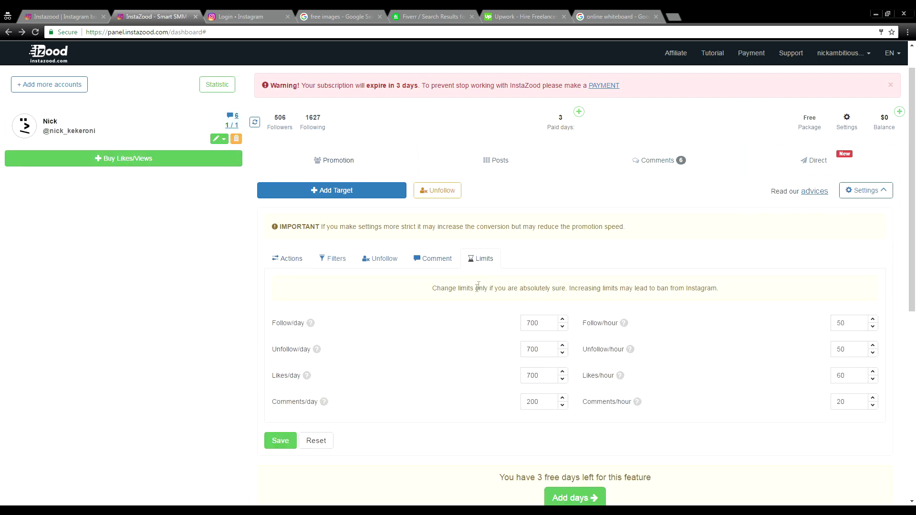
{"action": "left_click", "coordinate": [427, 262]}
{"action": "left_click", "coordinate": [301, 262]}
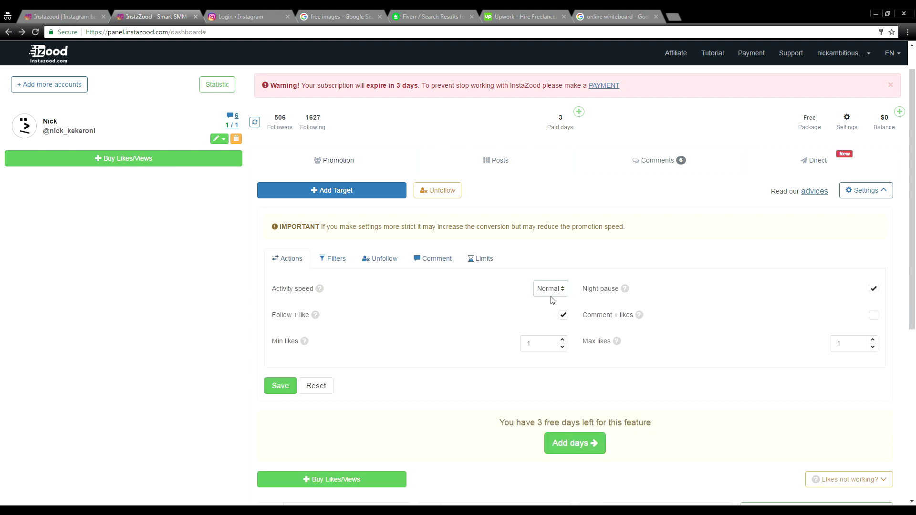